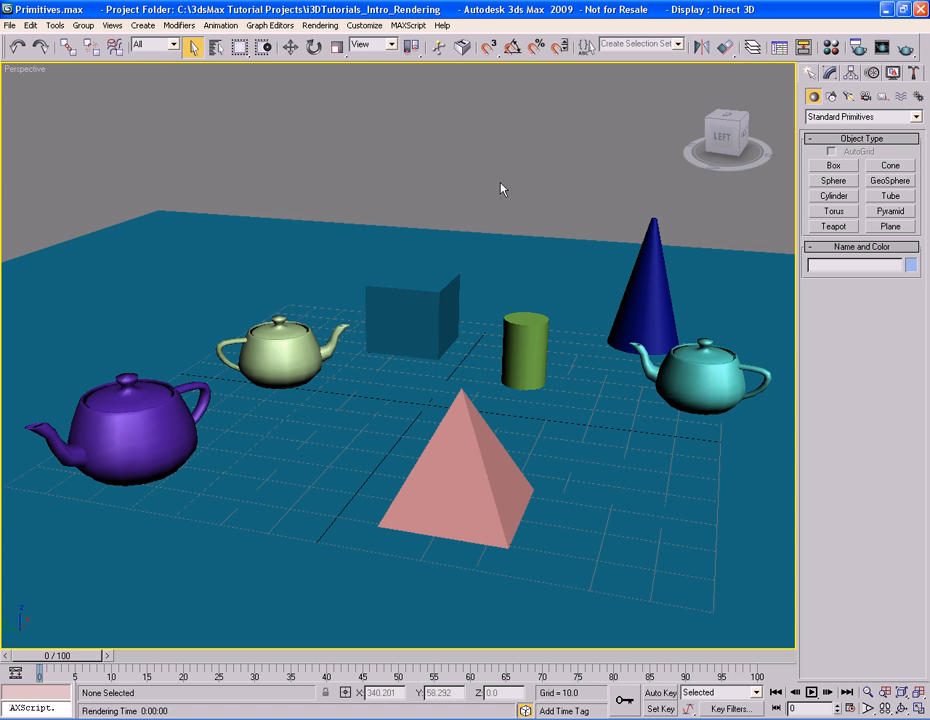
# Open the Render Setup dialog and look through its tabs and the Common parameters.
pyautogui.click(322, 26)
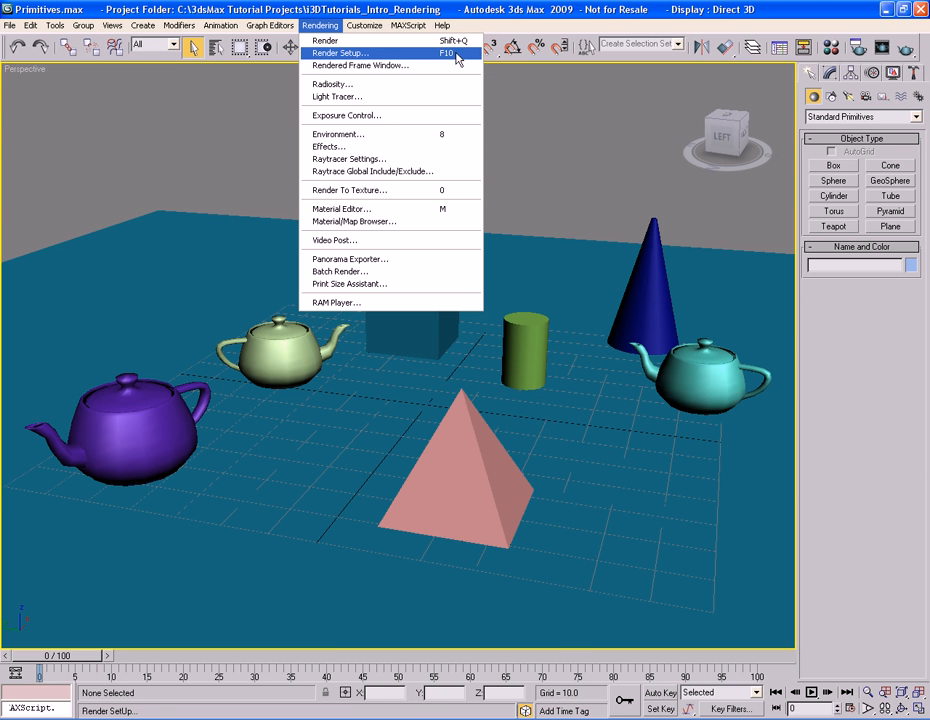
pyautogui.click(420, 57)
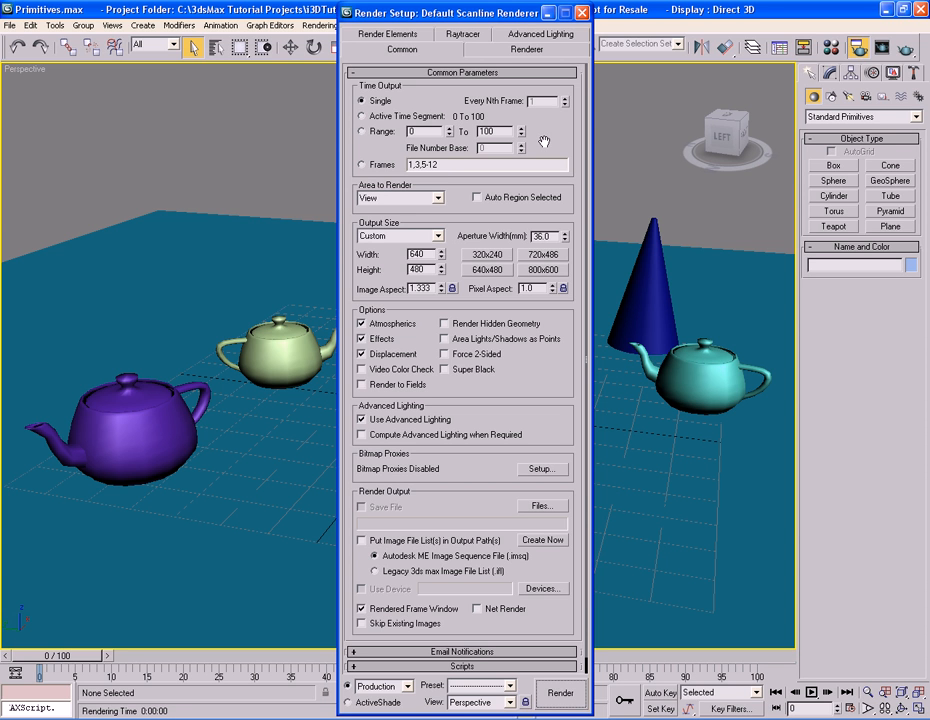
pyautogui.click(505, 50)
pyautogui.click(448, 55)
pyautogui.click(410, 35)
pyautogui.click(468, 48)
pyautogui.click(518, 47)
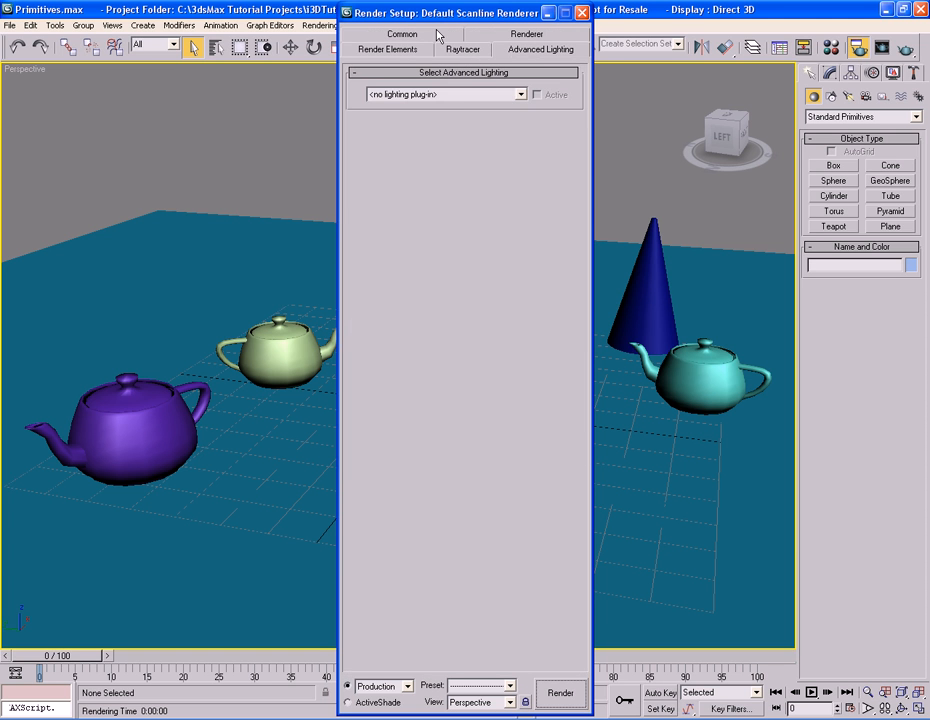
pyautogui.click(437, 35)
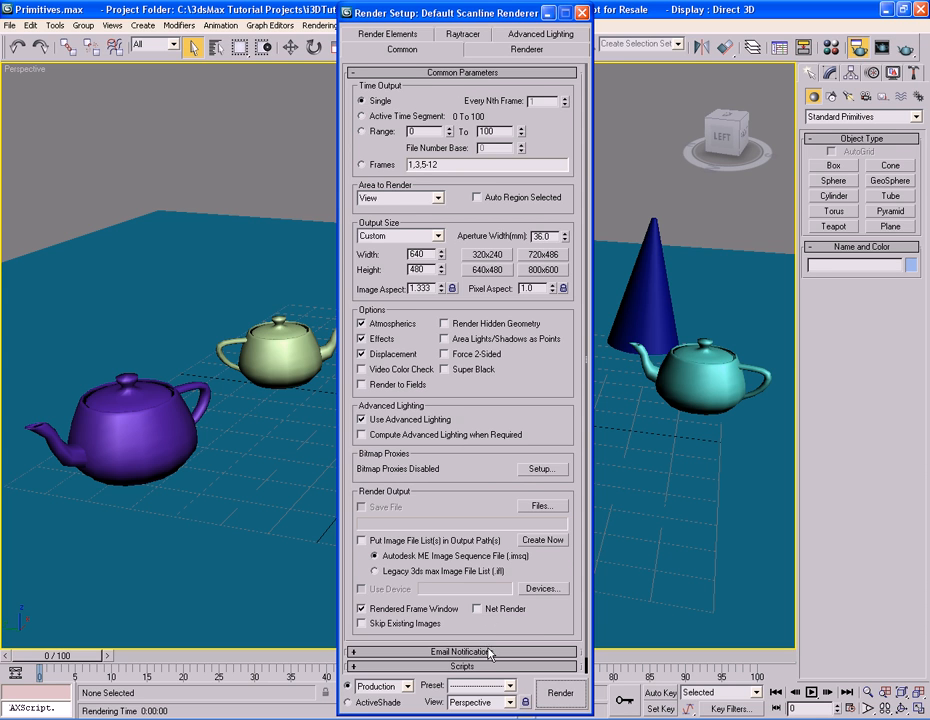
pyautogui.scroll(-1, 540, 615)
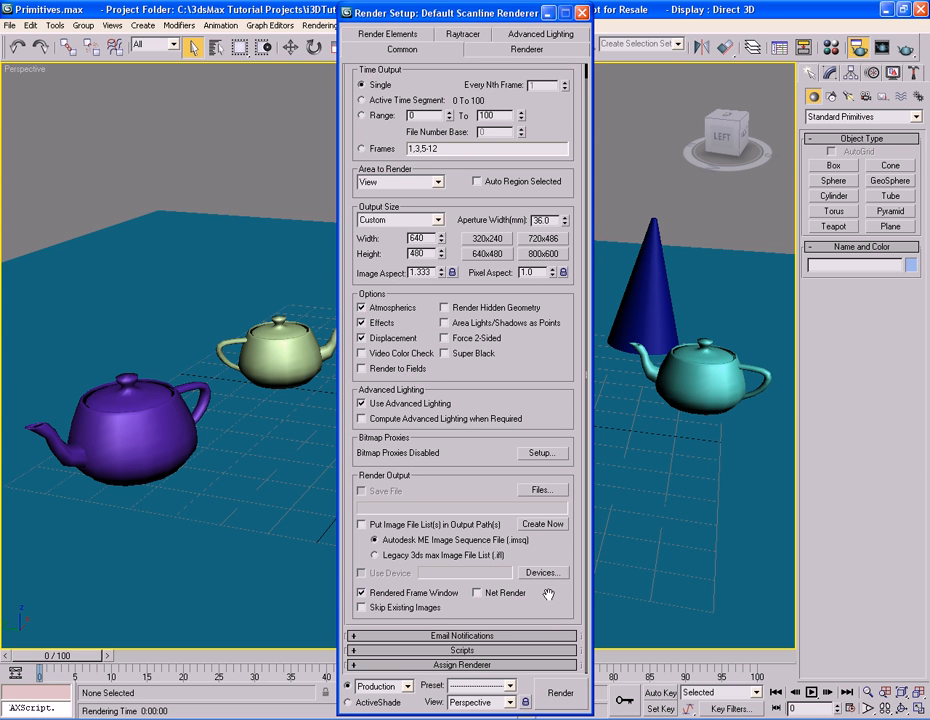
pyautogui.scroll(1, 548, 594)
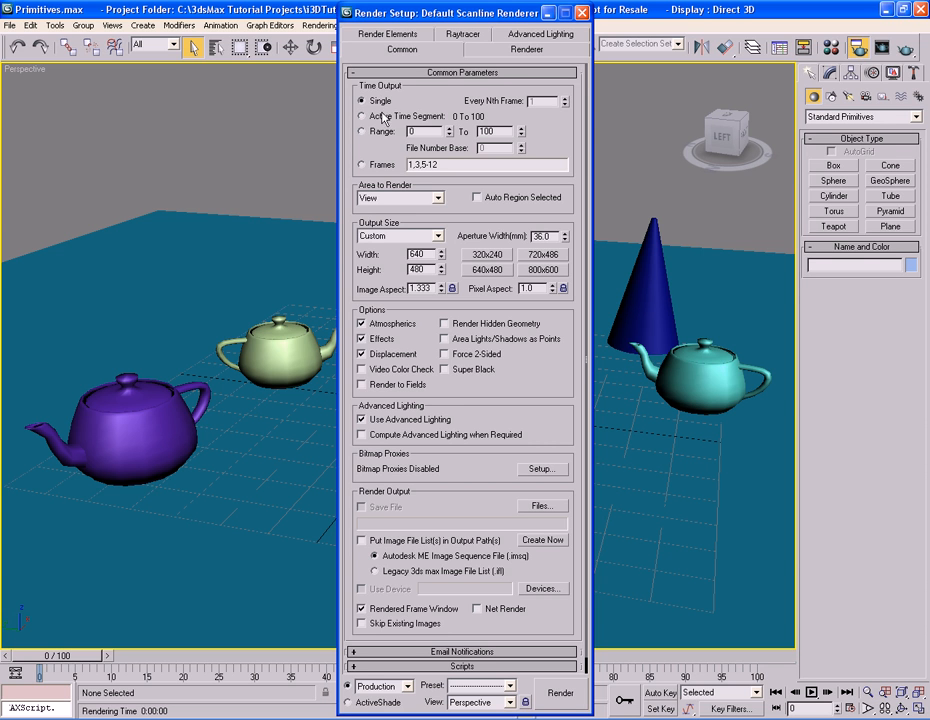
# Try out the Time Output options, entering a range end of 5000 then 100, and reselect Single.
pyautogui.click(422, 116)
pyautogui.click(379, 132)
pyautogui.doubleClick(505, 131)
pyautogui.write('5000')
pyautogui.press('Return')
pyautogui.write('100')
pyautogui.press('Return')
pyautogui.click(362, 165)
pyautogui.doubleClick(443, 165)
pyautogui.click(443, 165)
pyautogui.click(377, 104)
# Browse the Area to Render choices and toggle Auto Region Selected on and off, keeping View.
pyautogui.click(438, 198)
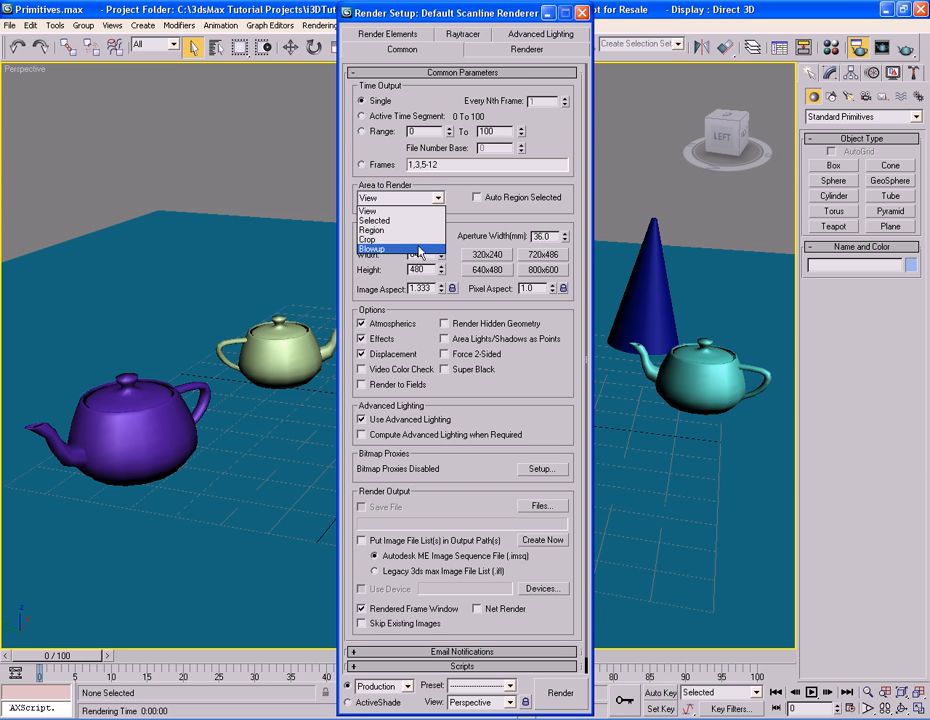
pyautogui.click(420, 211)
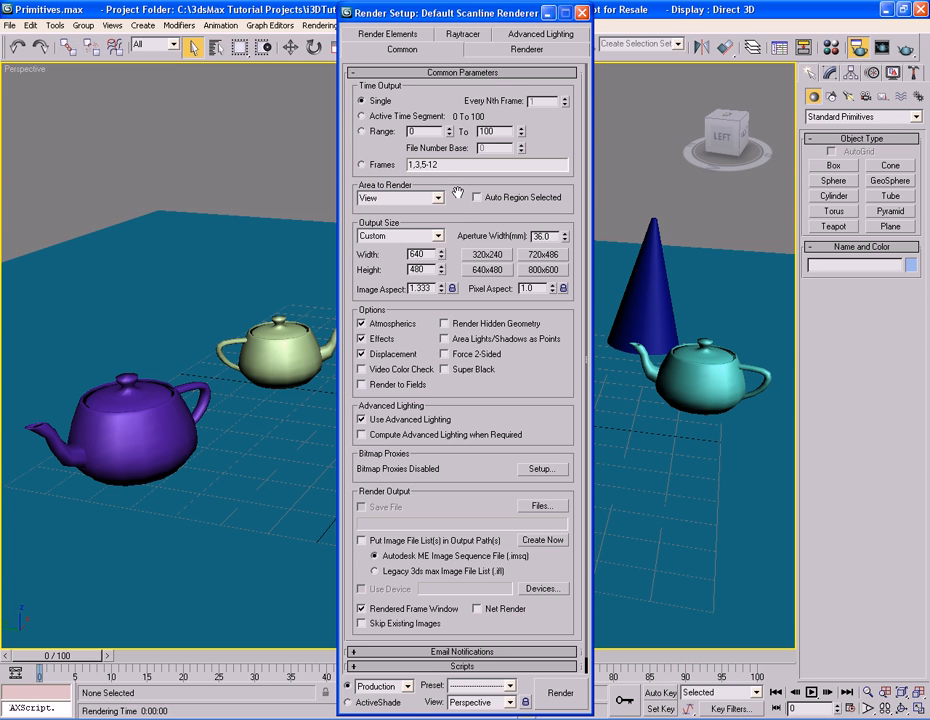
pyautogui.click(477, 197)
pyautogui.click(479, 197)
pyautogui.click(437, 197)
pyautogui.click(430, 211)
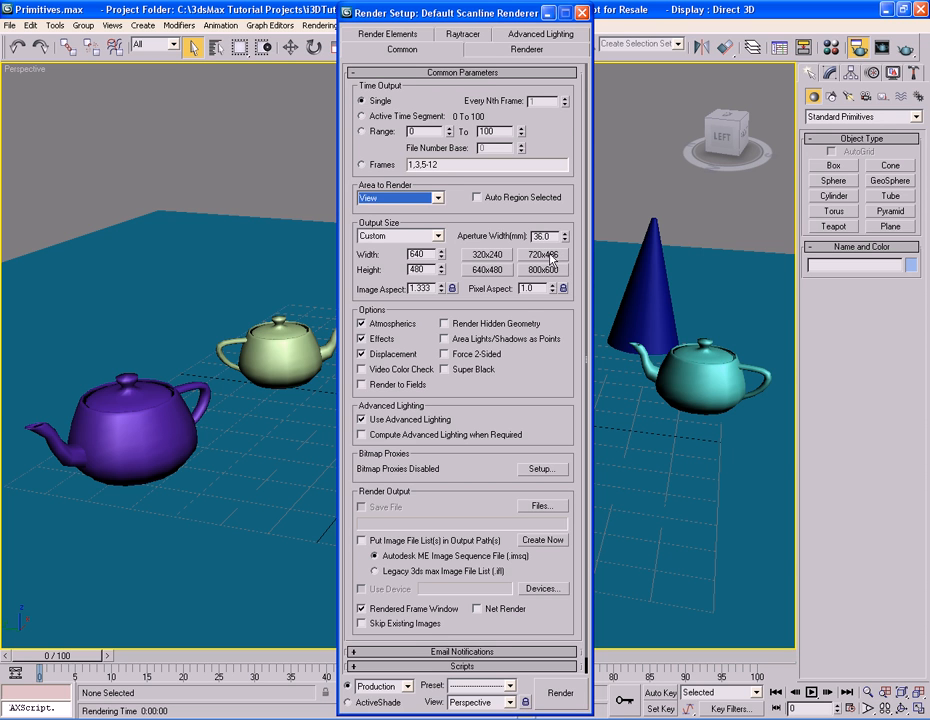
# Try the 320x240 and 640x480 output size presets and browse the output size format list, keeping Custom.
pyautogui.click(487, 255)
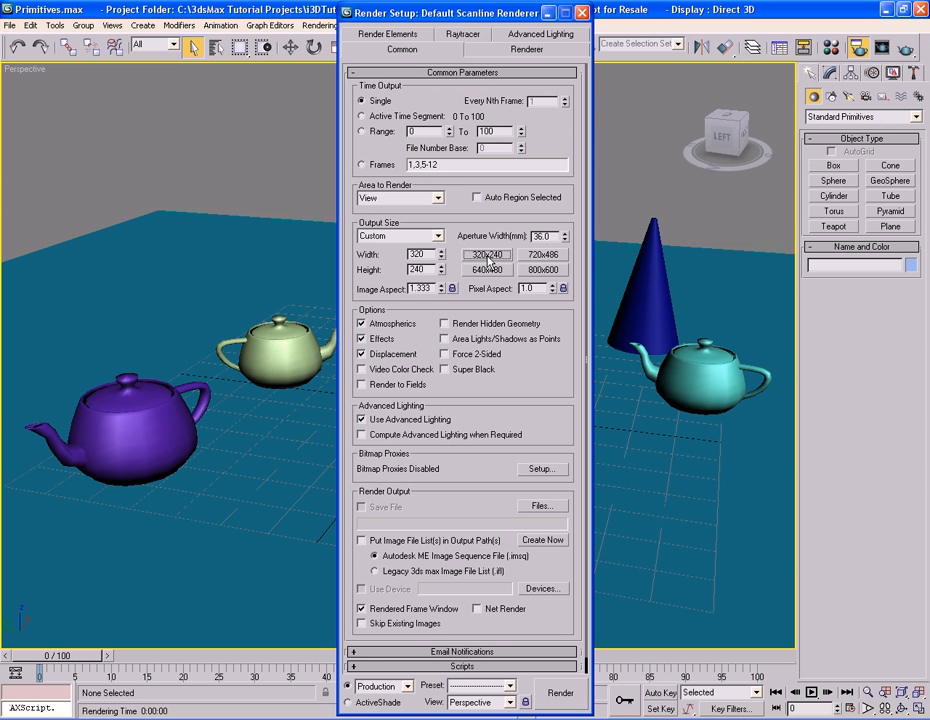
pyautogui.click(488, 270)
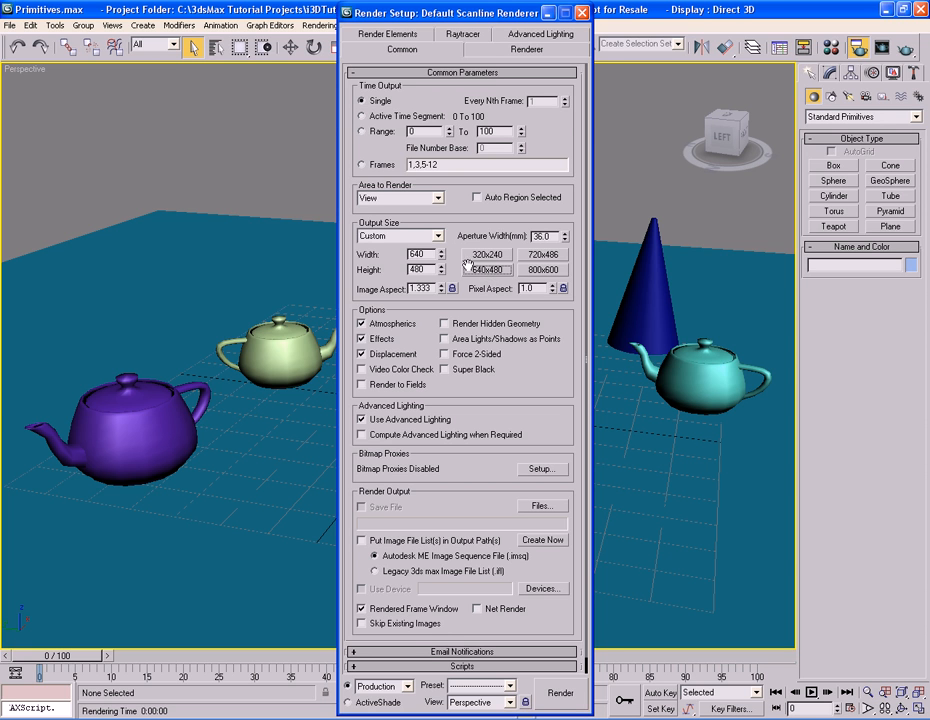
pyautogui.click(439, 237)
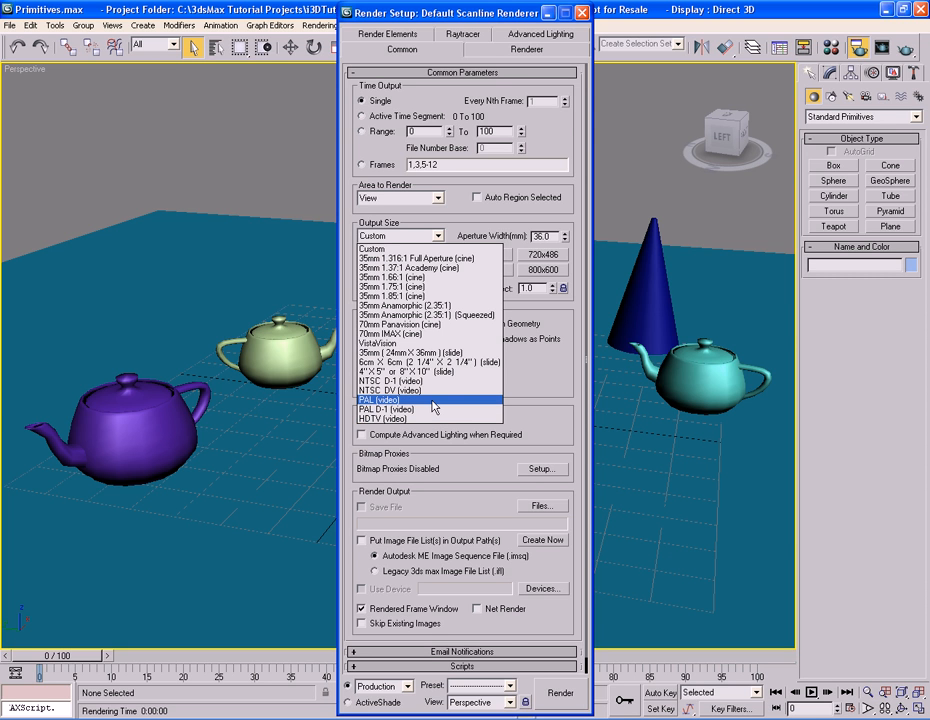
pyautogui.click(438, 238)
pyautogui.click(438, 238)
pyautogui.click(438, 238)
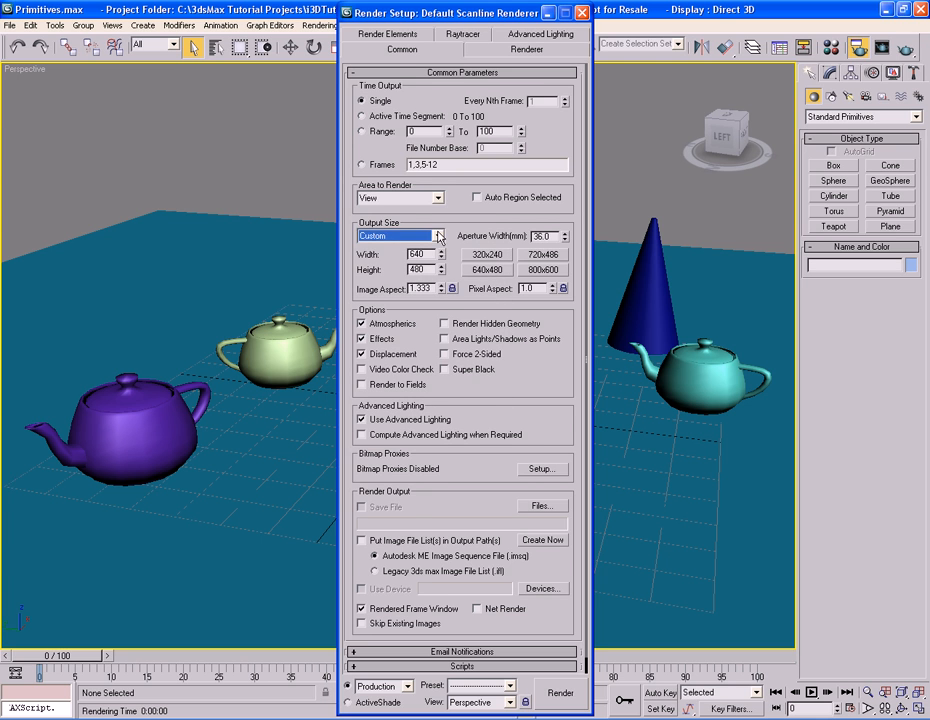
# Toggle Use Advanced Lighting off and back on.
pyautogui.click(454, 217)
pyautogui.scroll(-1, 485, 355)
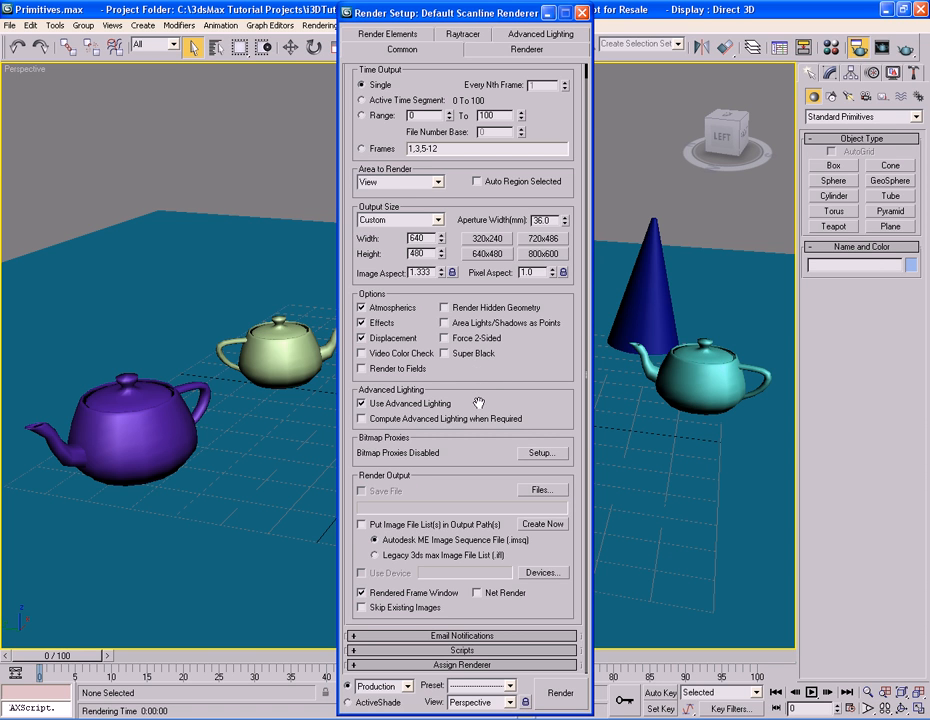
pyautogui.click(363, 403)
pyautogui.click(372, 405)
# Open the render output file dialog to browse the save-as file types, cancelling without choosing a file.
pyautogui.click(541, 490)
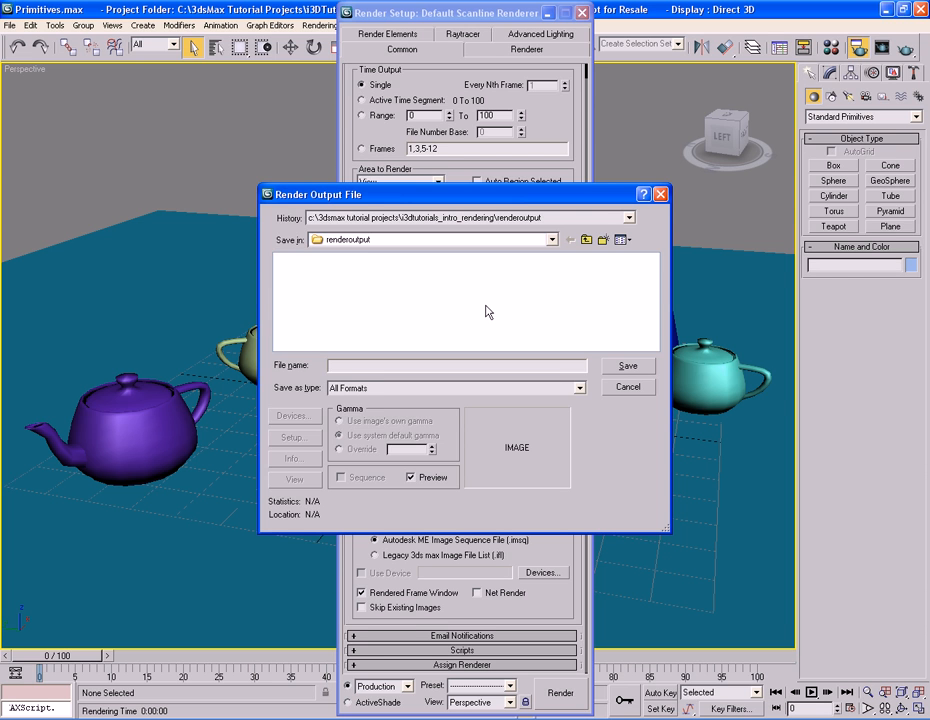
pyautogui.click(578, 388)
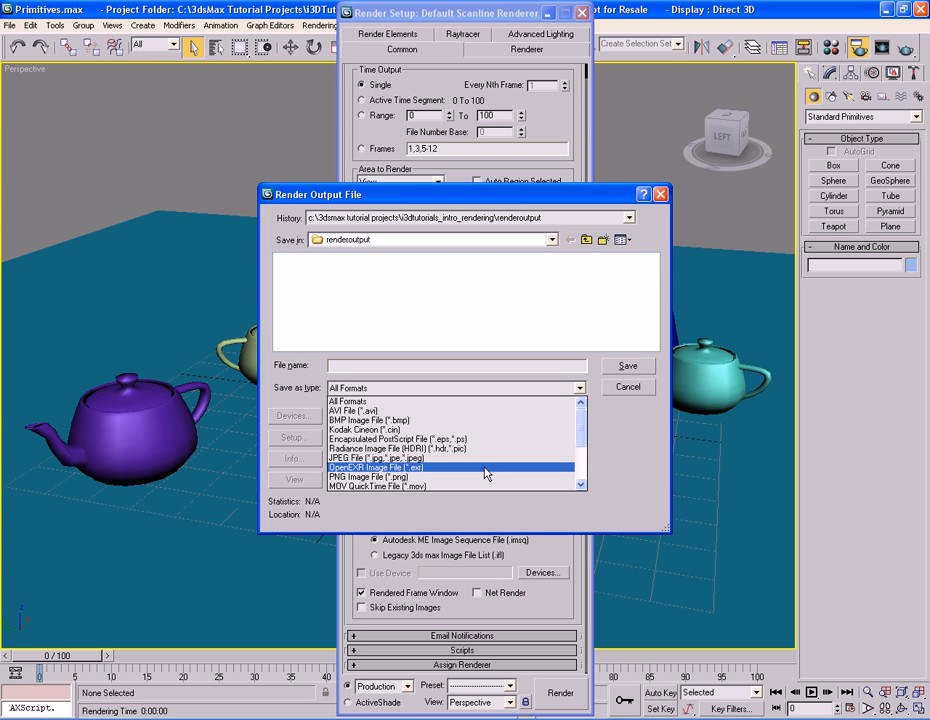
pyautogui.scroll(-3, 488, 478)
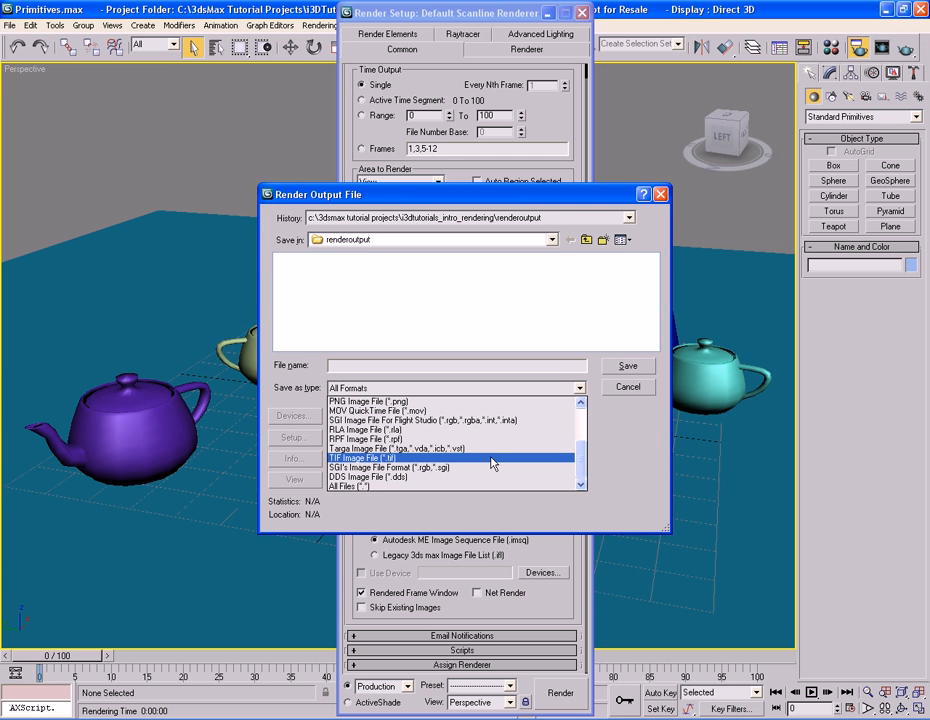
pyautogui.click(616, 387)
pyautogui.click(616, 384)
pyautogui.click(616, 384)
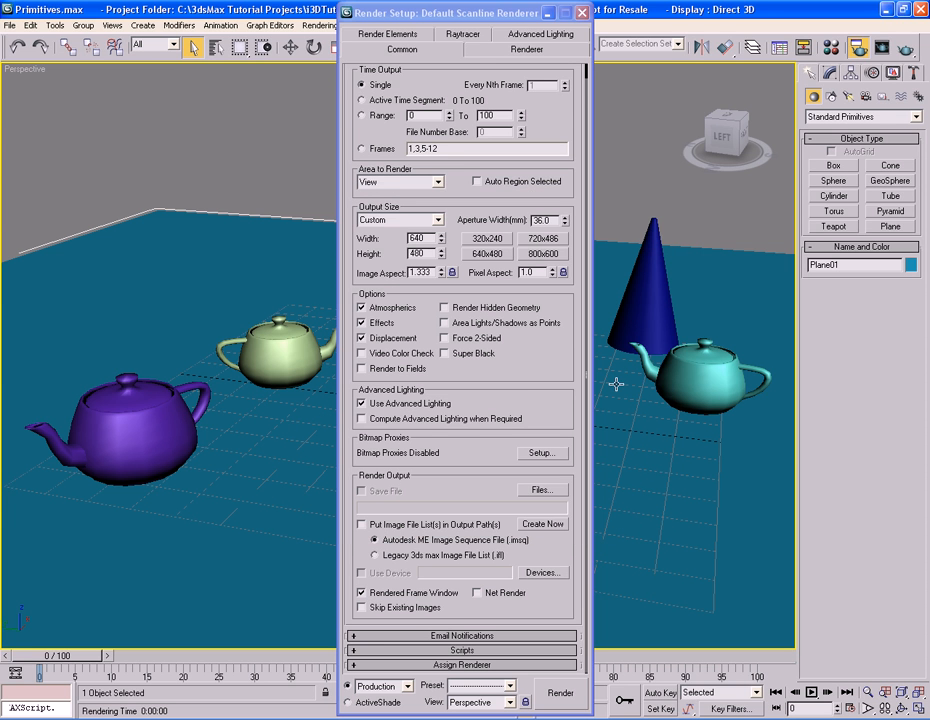
pyautogui.click(470, 452)
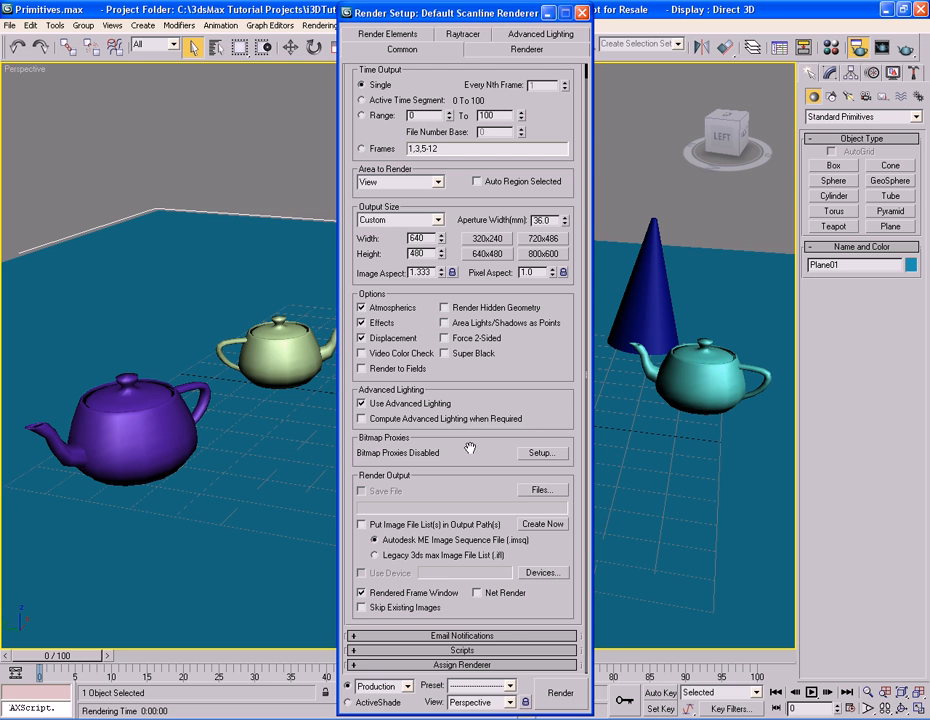
pyautogui.click(541, 489)
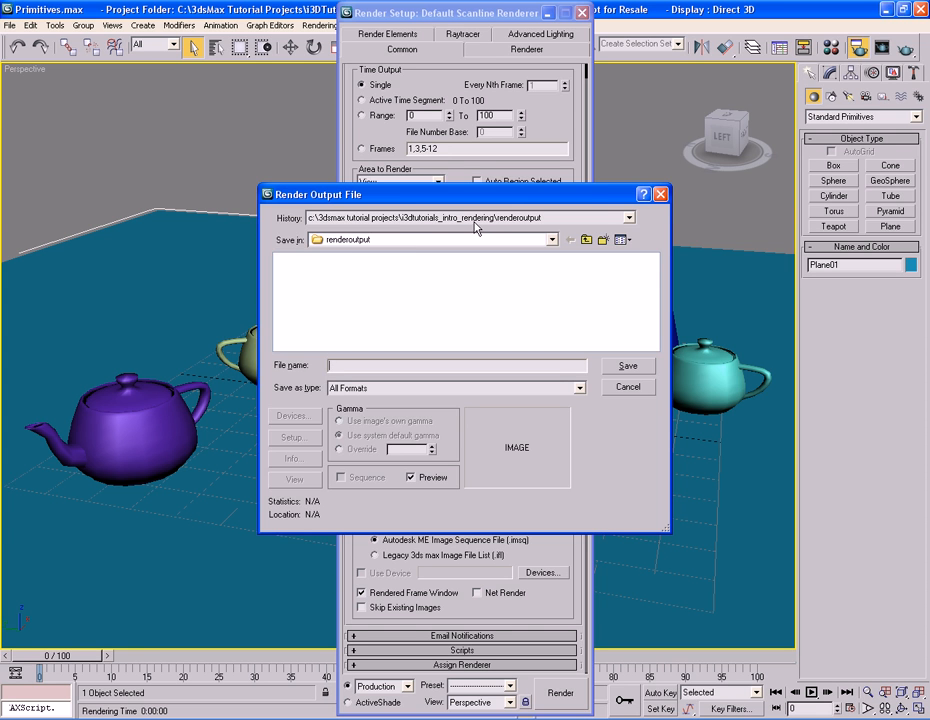
pyautogui.click(628, 386)
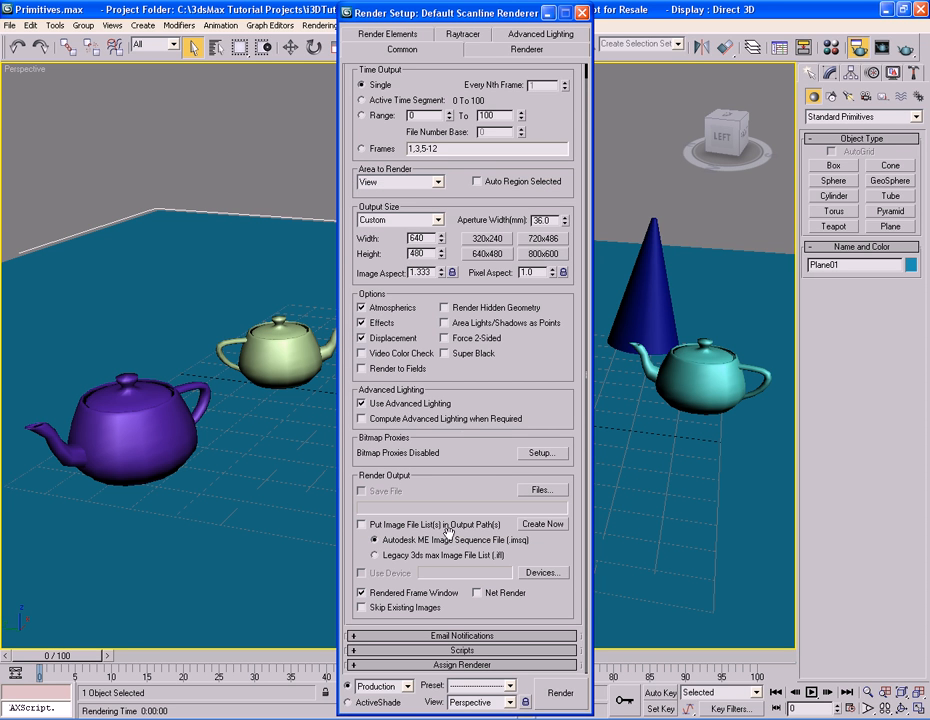
# Expand Assign Renderer and browse the production renderer choices, cancelling without changing the renderer.
pyautogui.click(481, 665)
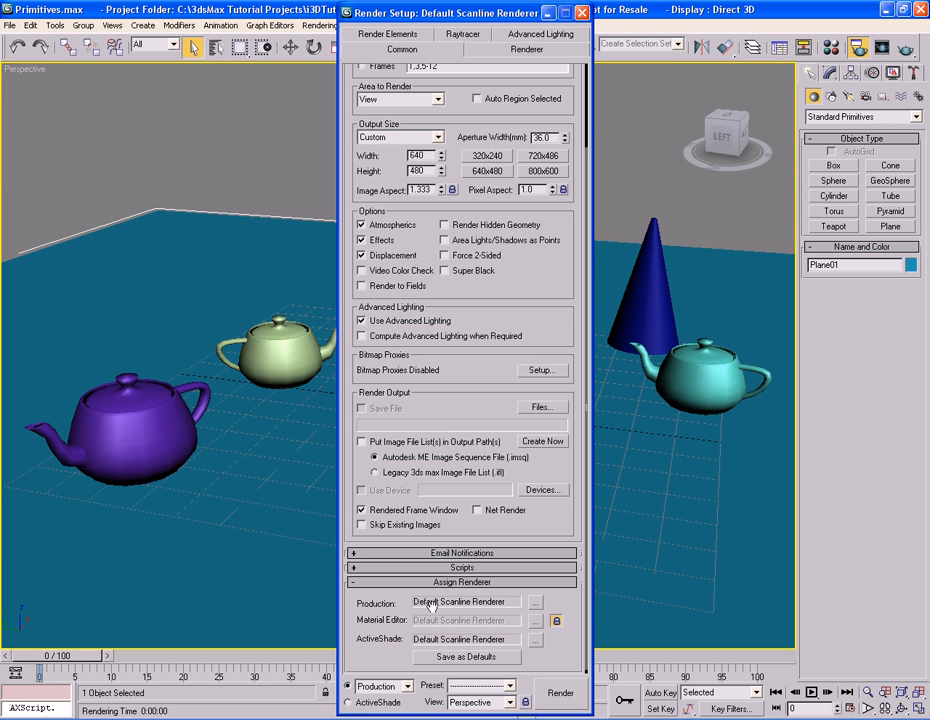
pyautogui.click(536, 603)
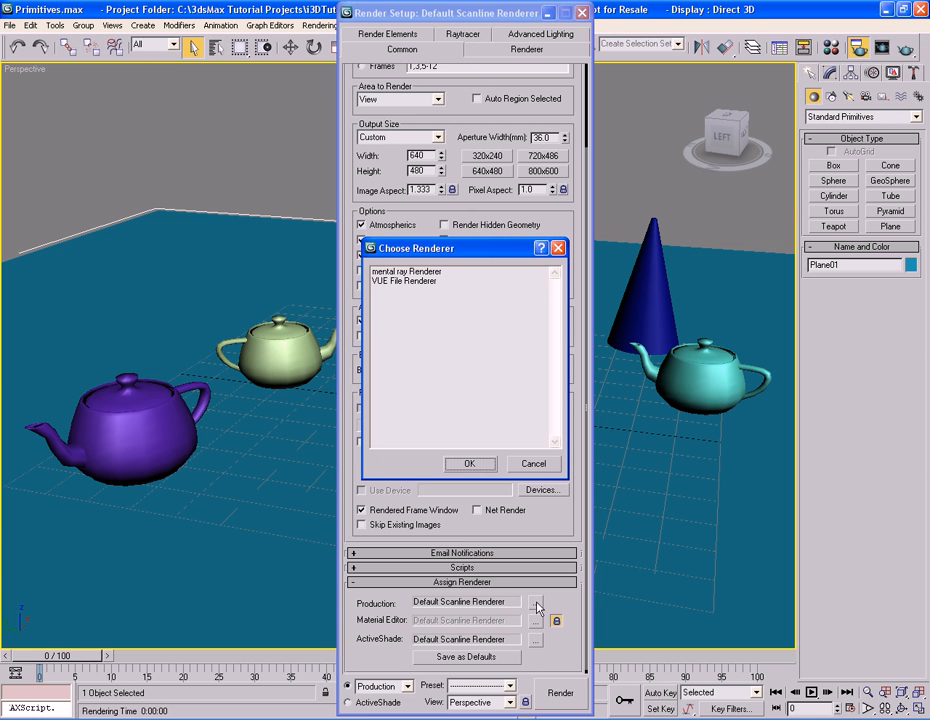
pyautogui.click(428, 282)
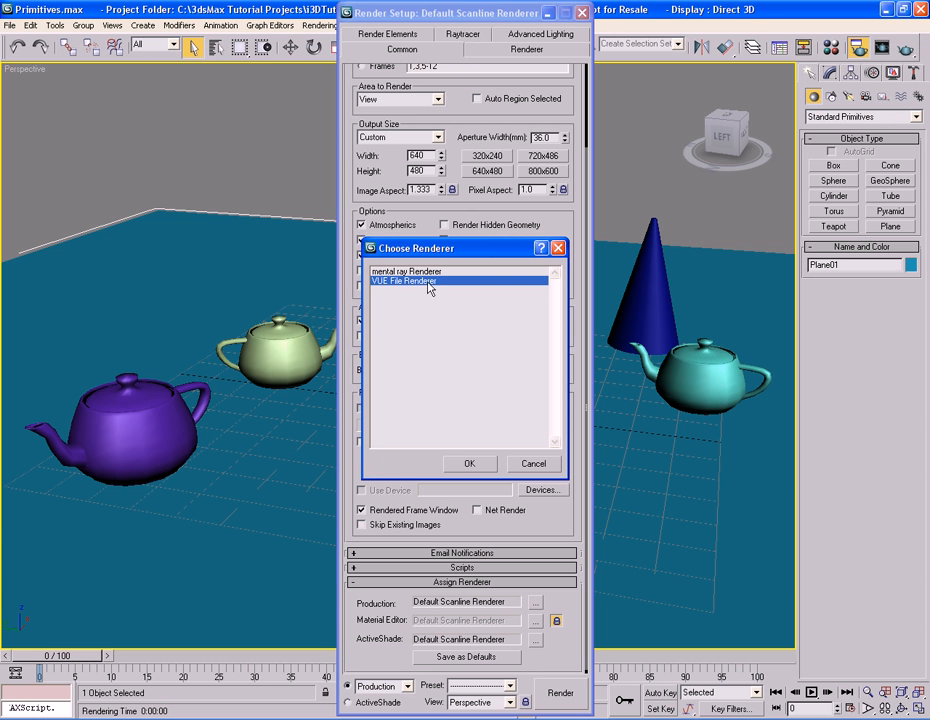
pyautogui.click(424, 273)
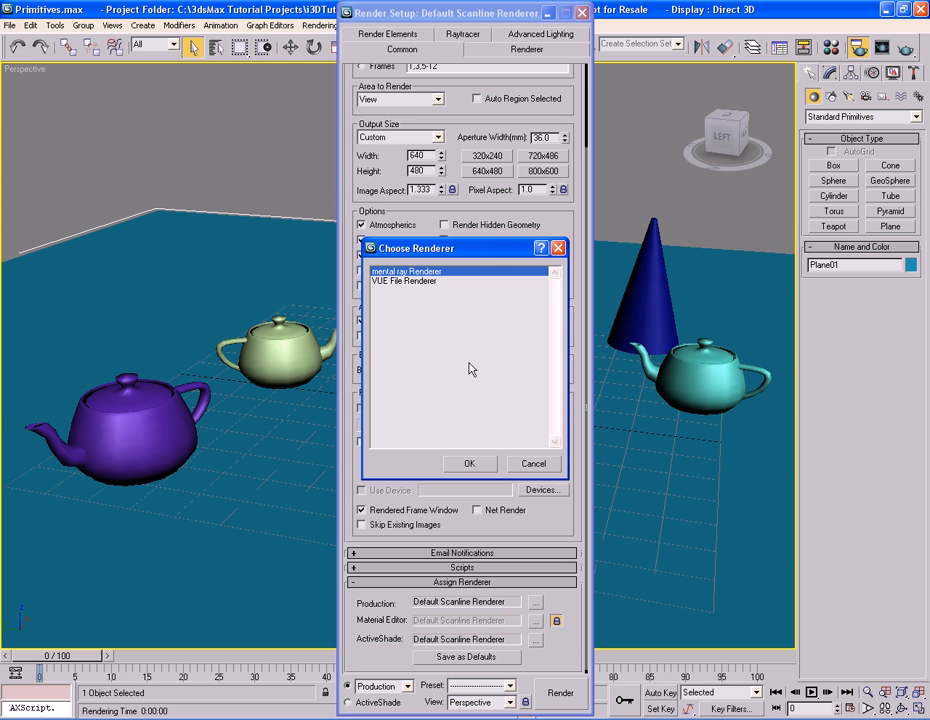
pyautogui.click(533, 464)
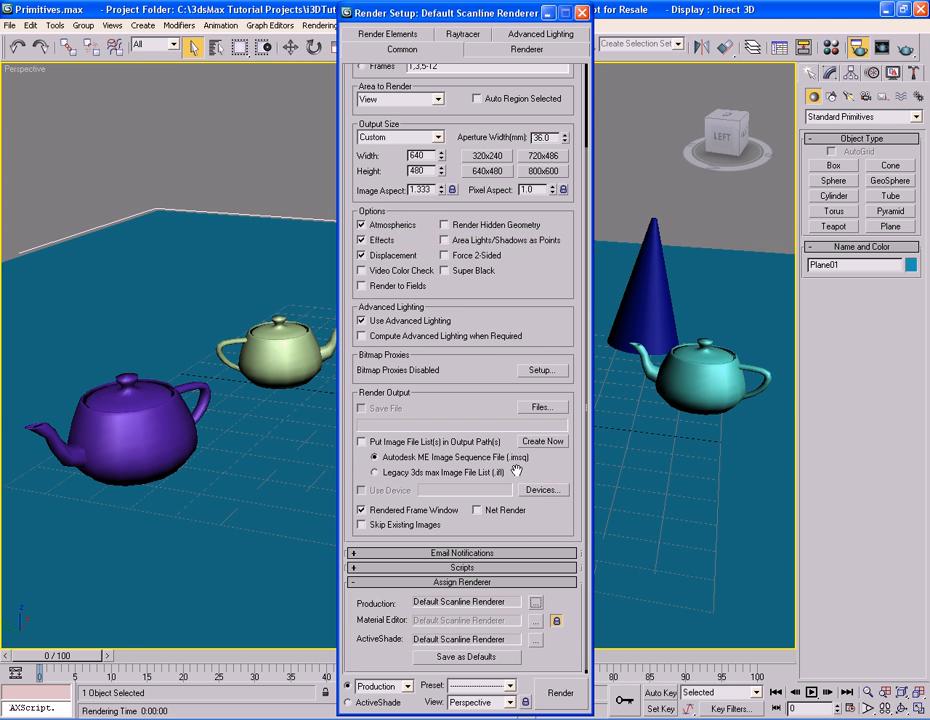
pyautogui.click(517, 588)
pyautogui.scroll(1, 483, 300)
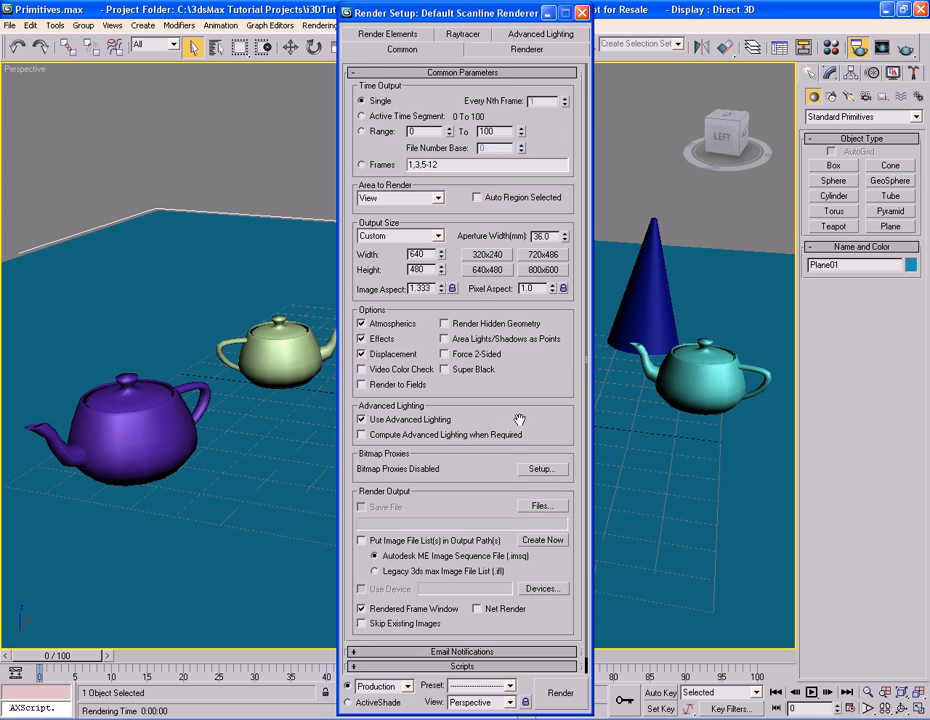
# Switch to the Renderer settings and browse the antialiasing filter list, keeping Area.
pyautogui.click(522, 52)
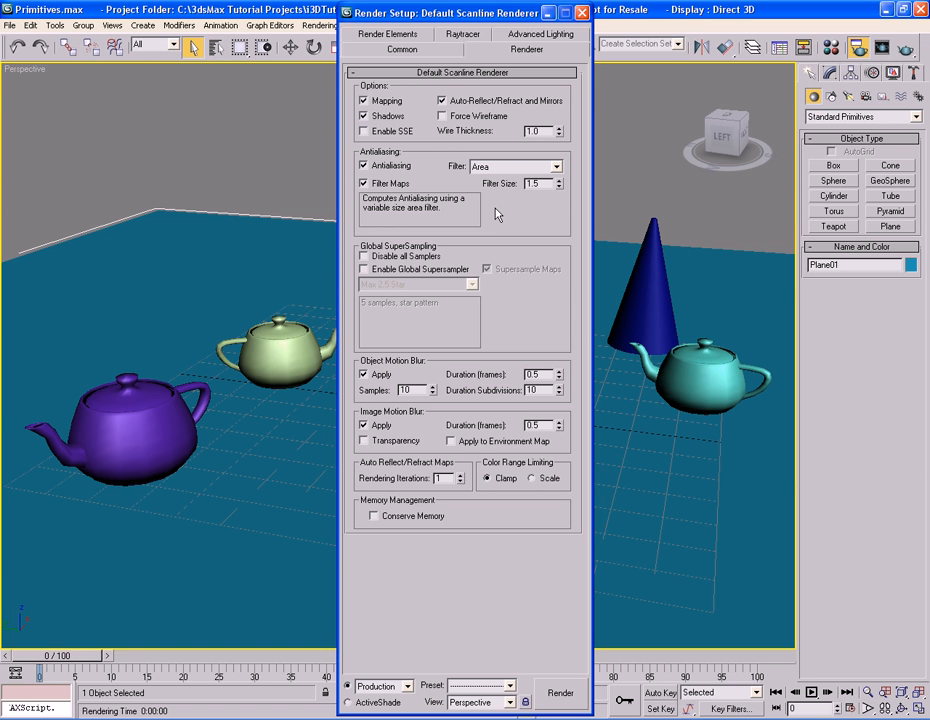
pyautogui.click(389, 167)
pyautogui.click(426, 172)
pyautogui.click(557, 168)
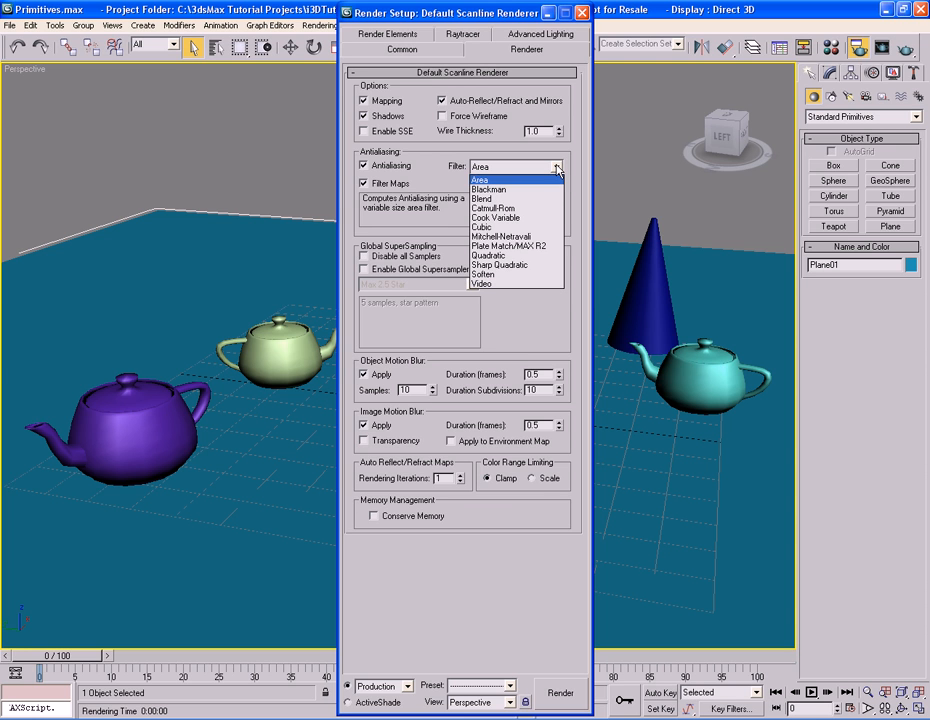
pyautogui.click(500, 180)
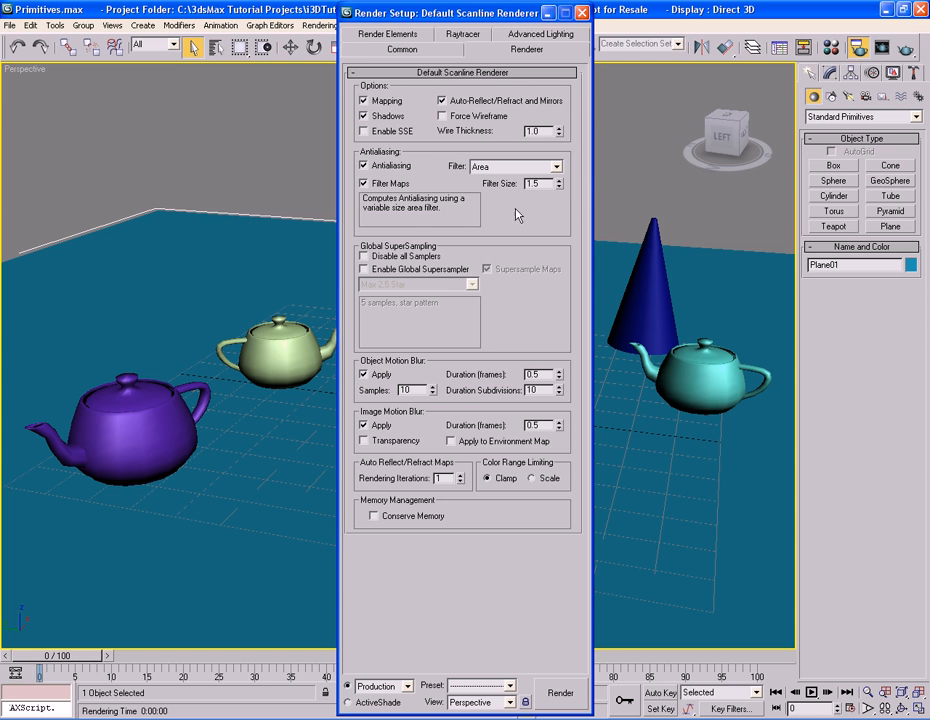
# Open the Render Elements settings and browse the list of elements available to add, cancelling without adding any.
pyautogui.click(412, 36)
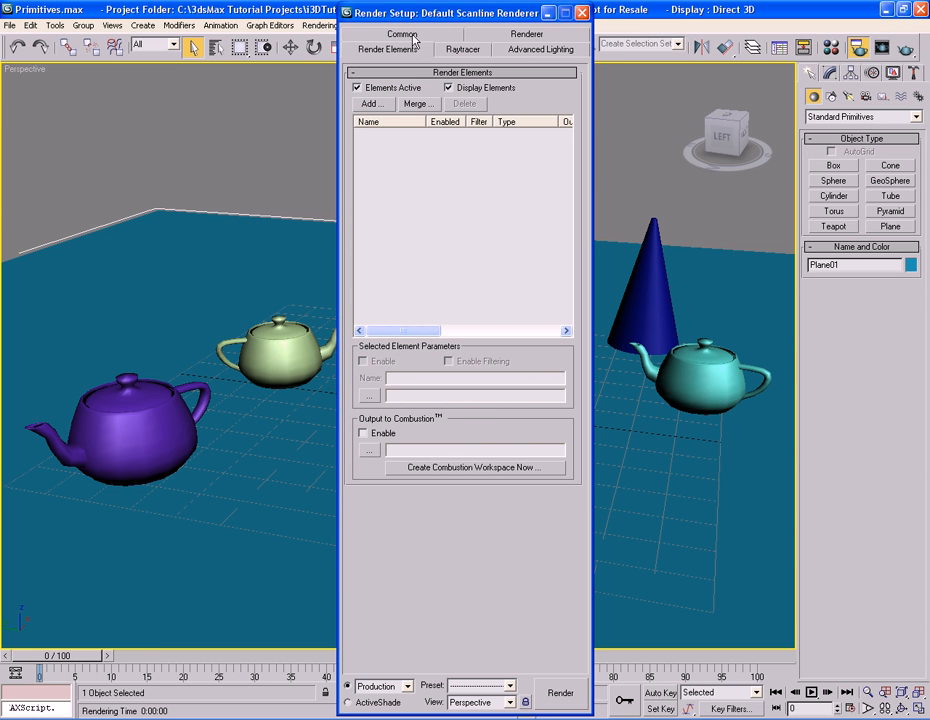
pyautogui.click(370, 104)
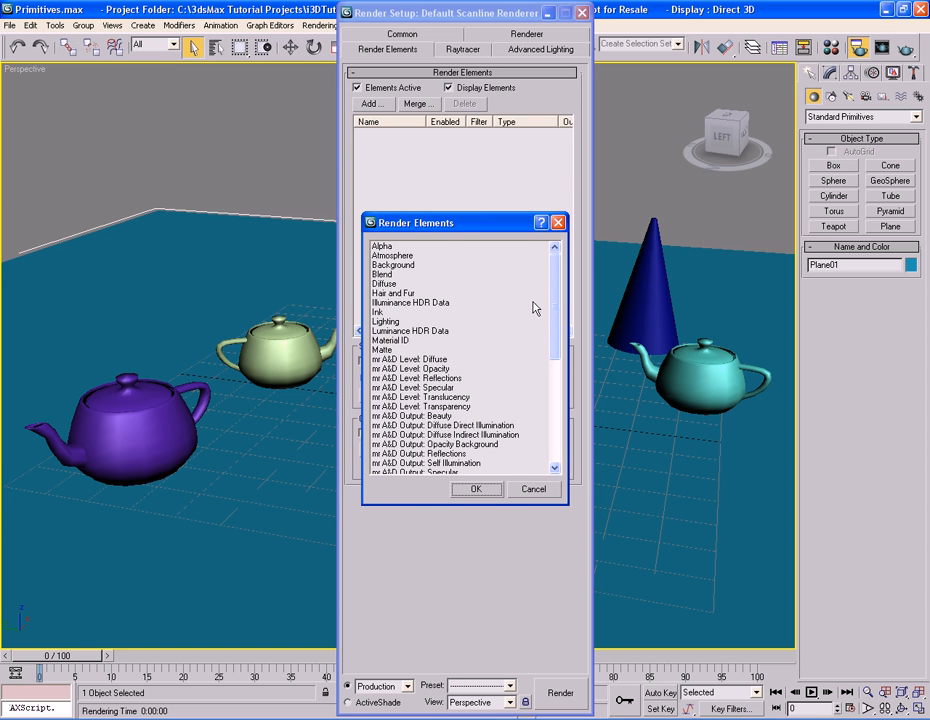
pyautogui.moveTo(556, 289); pyautogui.dragTo(556, 416)
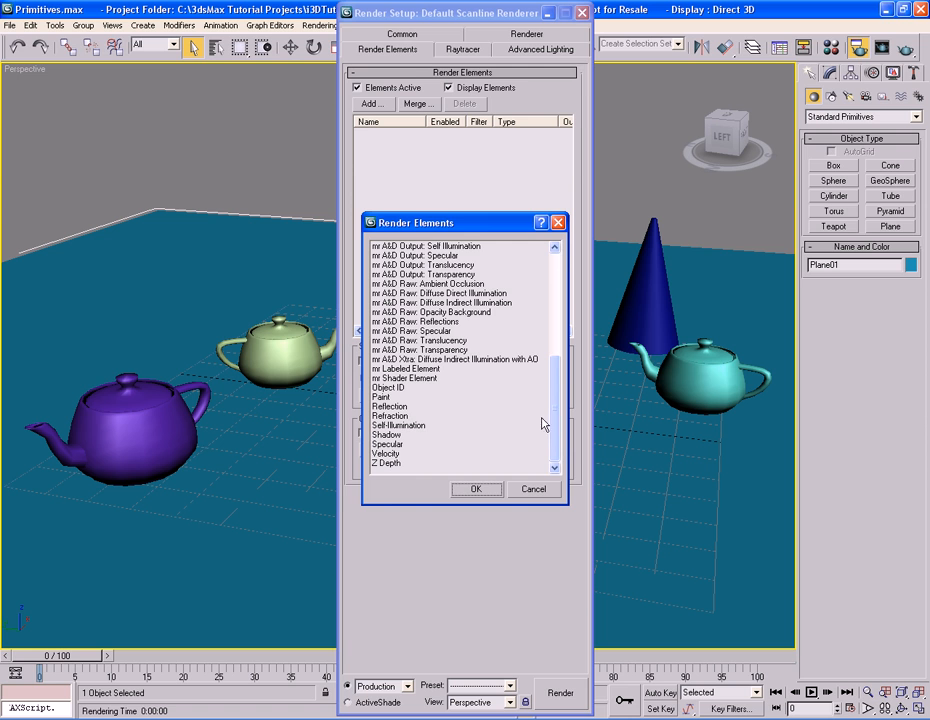
pyautogui.click(387, 435)
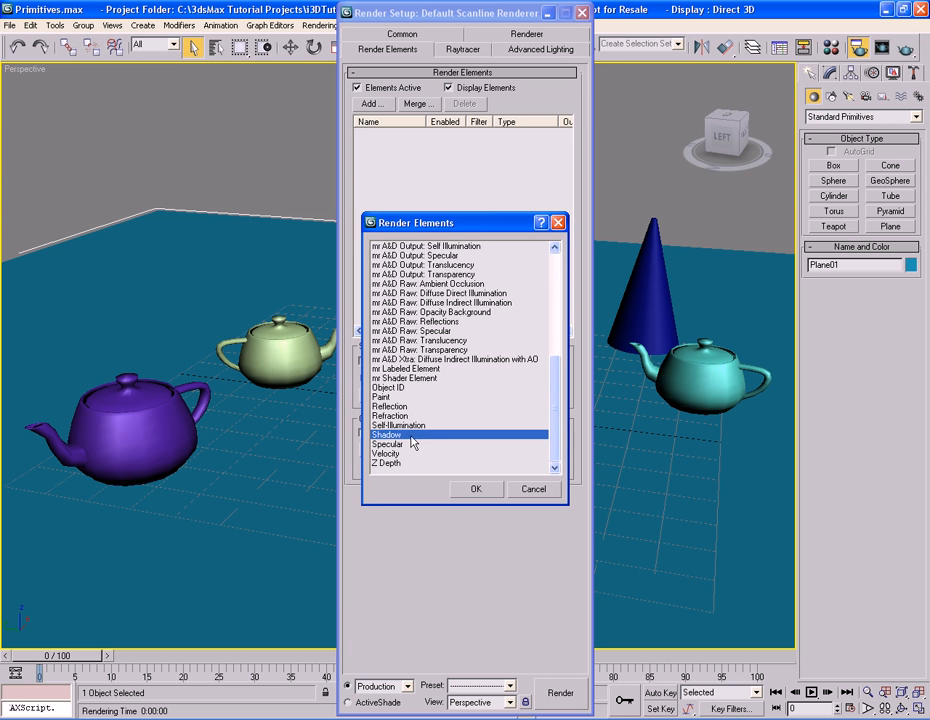
pyautogui.click(396, 426)
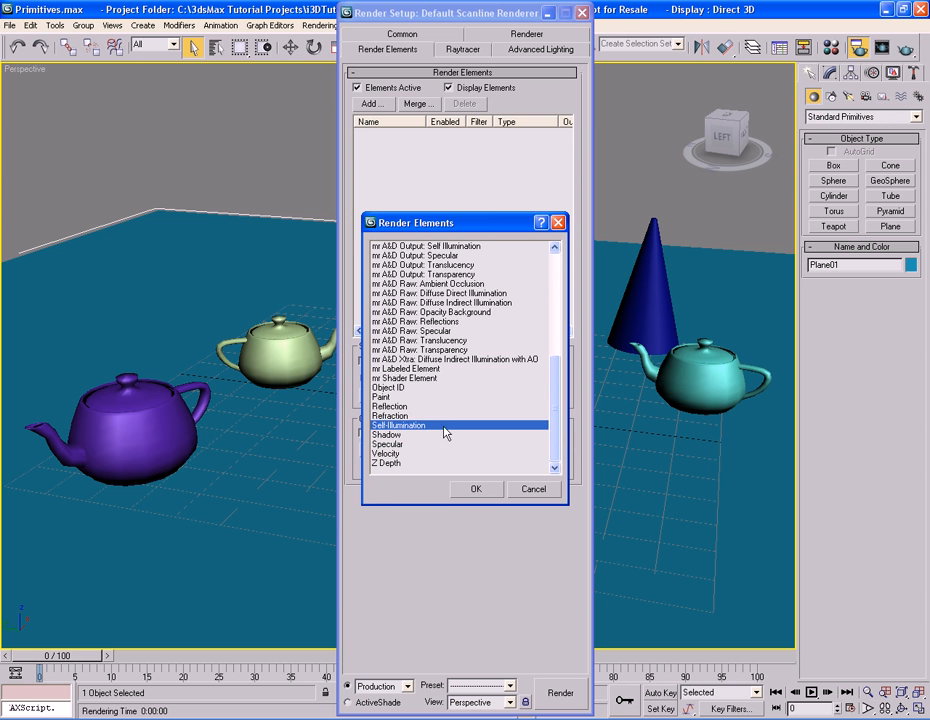
pyautogui.click(402, 407)
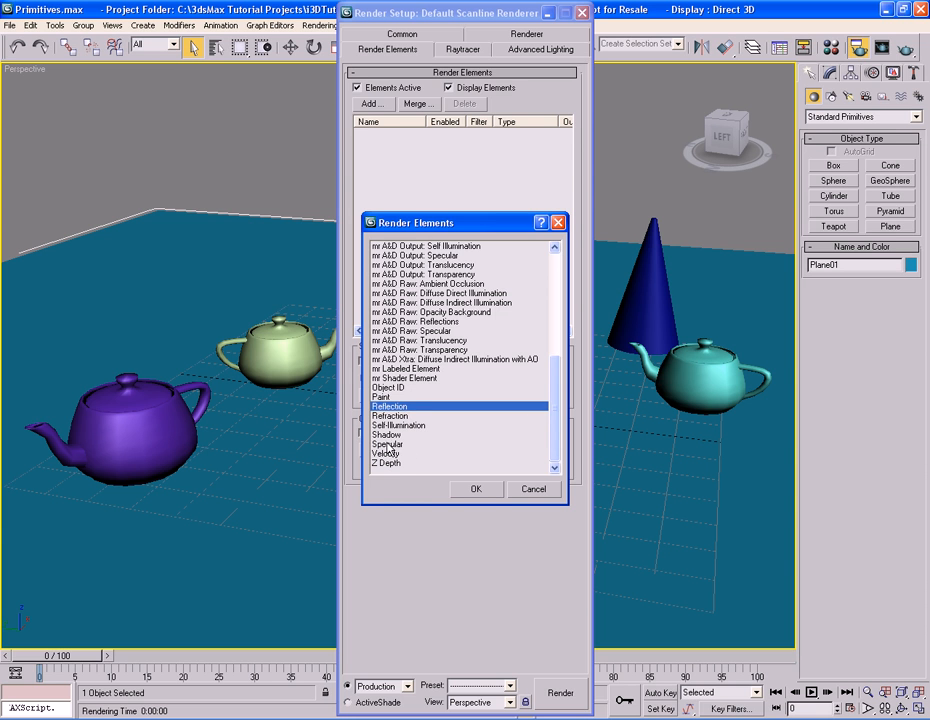
pyautogui.click(490, 444)
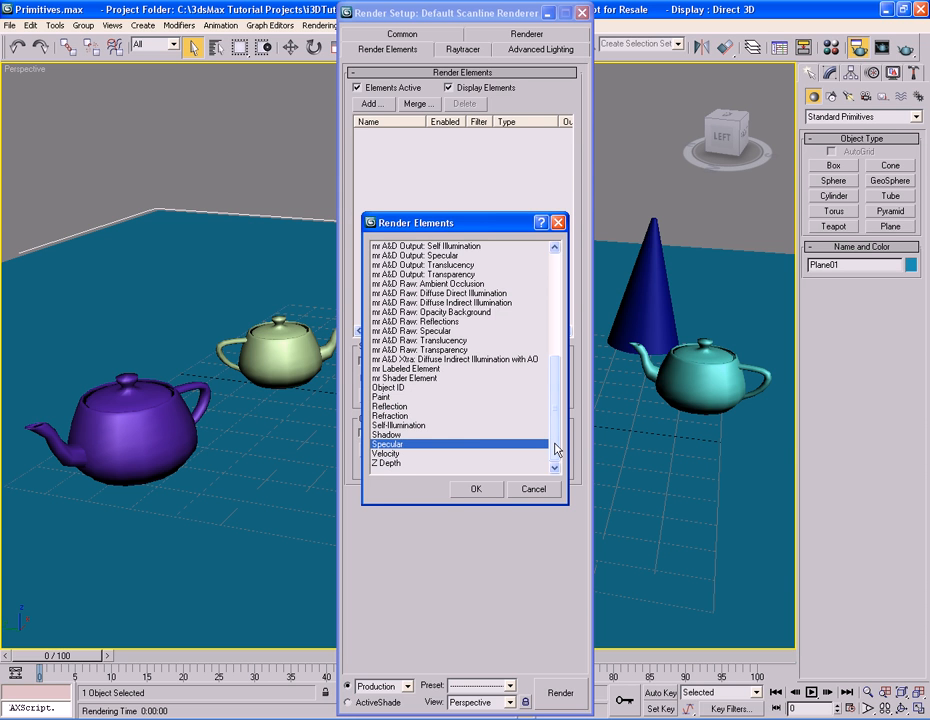
pyautogui.click(404, 465)
pyautogui.moveTo(553, 443); pyautogui.dragTo(558, 315)
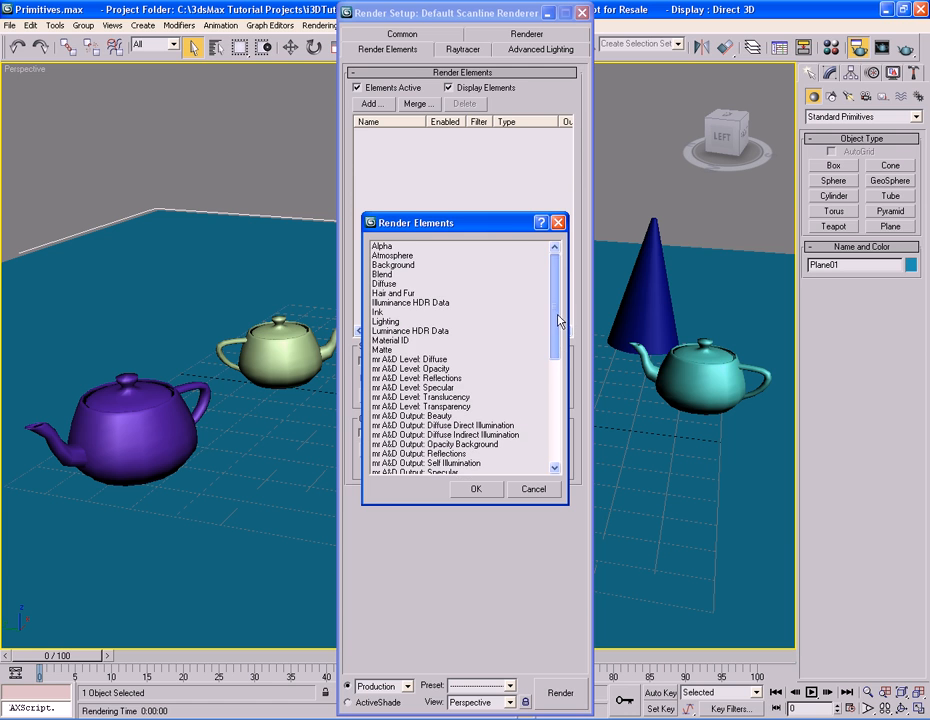
pyautogui.click(390, 284)
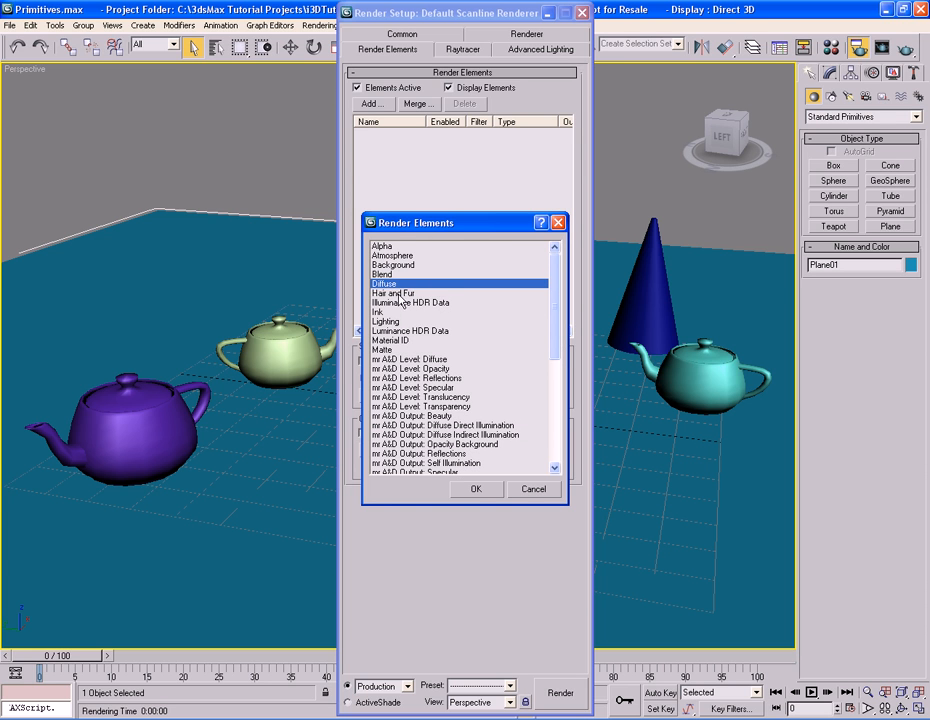
pyautogui.click(410, 294)
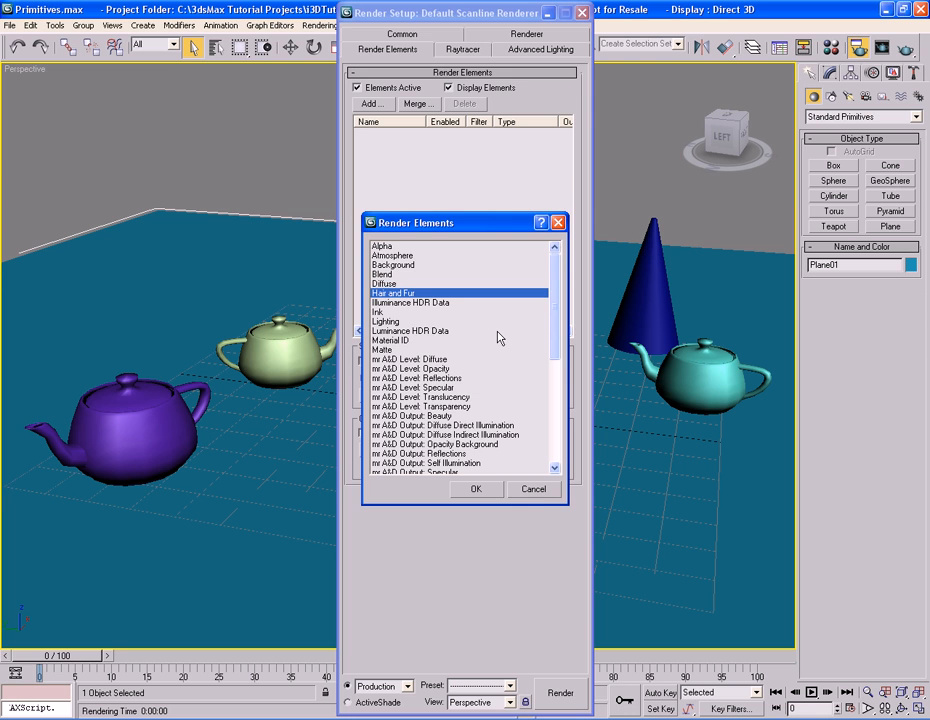
pyautogui.click(534, 489)
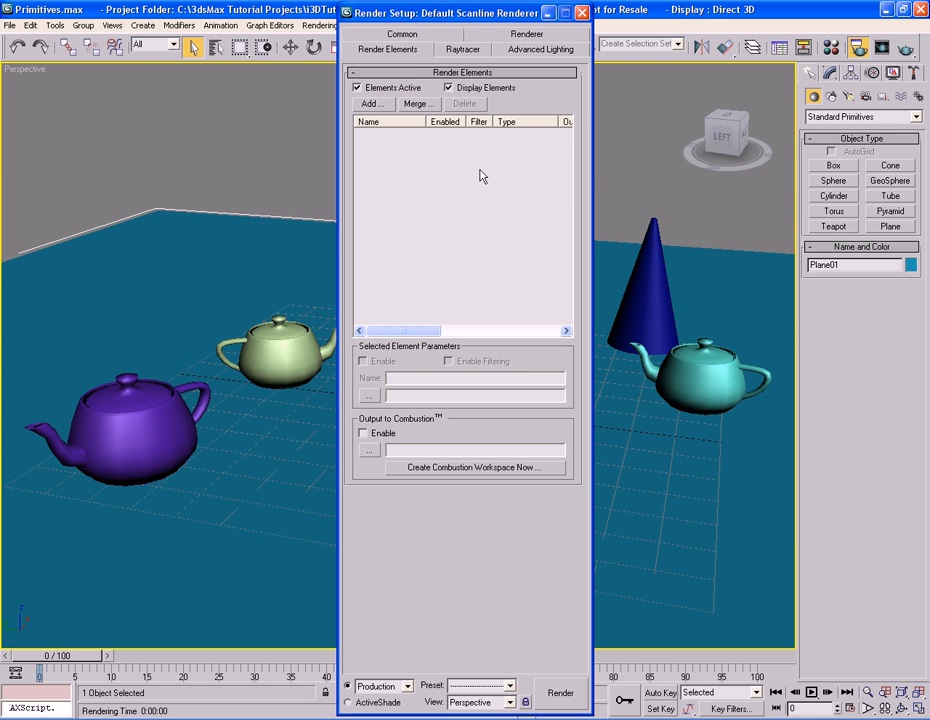
# Review the Raytracer global parameters, then browse the advanced lighting plug-in choices, keeping no lighting plug-in.
pyautogui.click(470, 51)
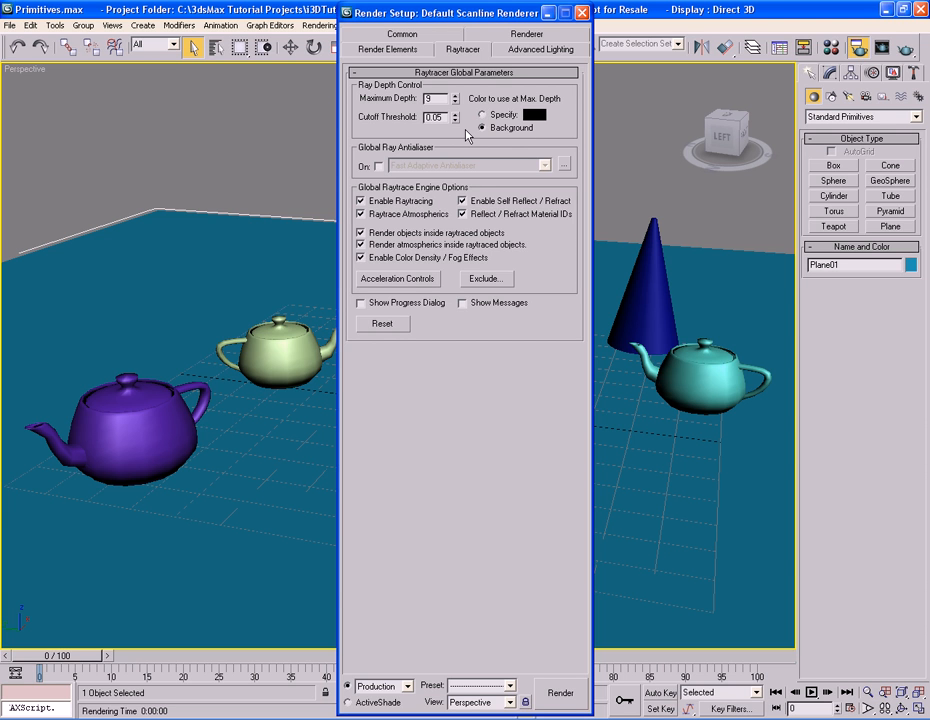
pyautogui.click(519, 52)
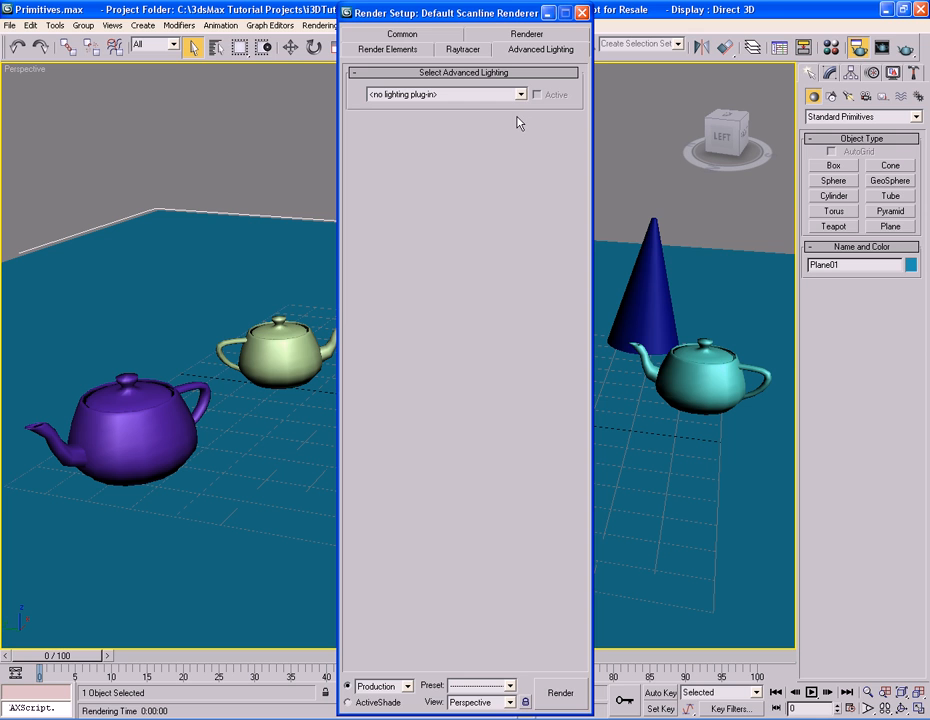
pyautogui.click(520, 94)
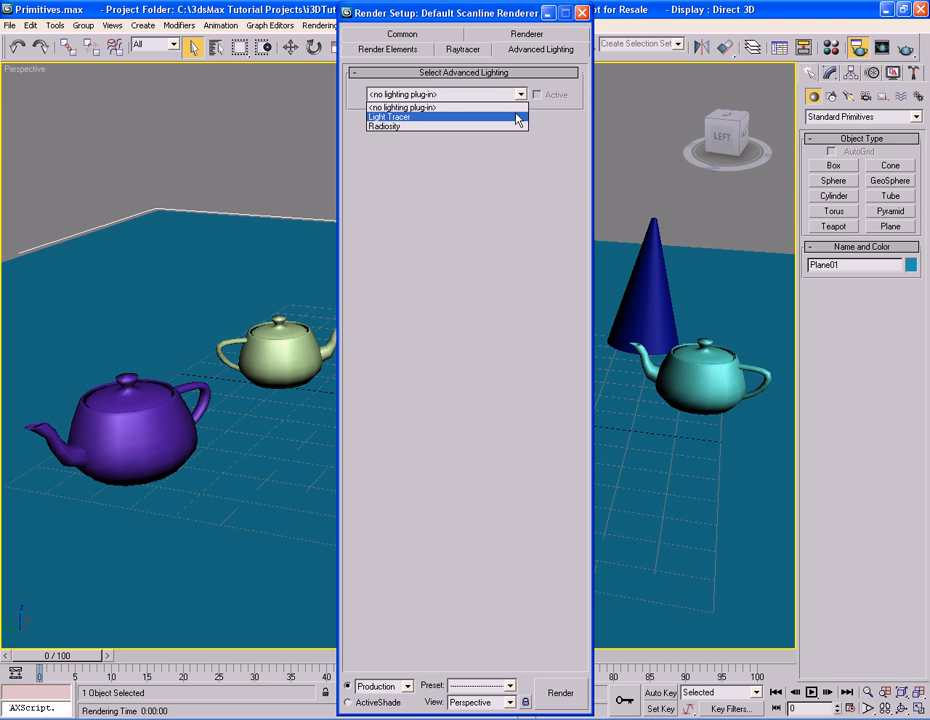
pyautogui.click(520, 94)
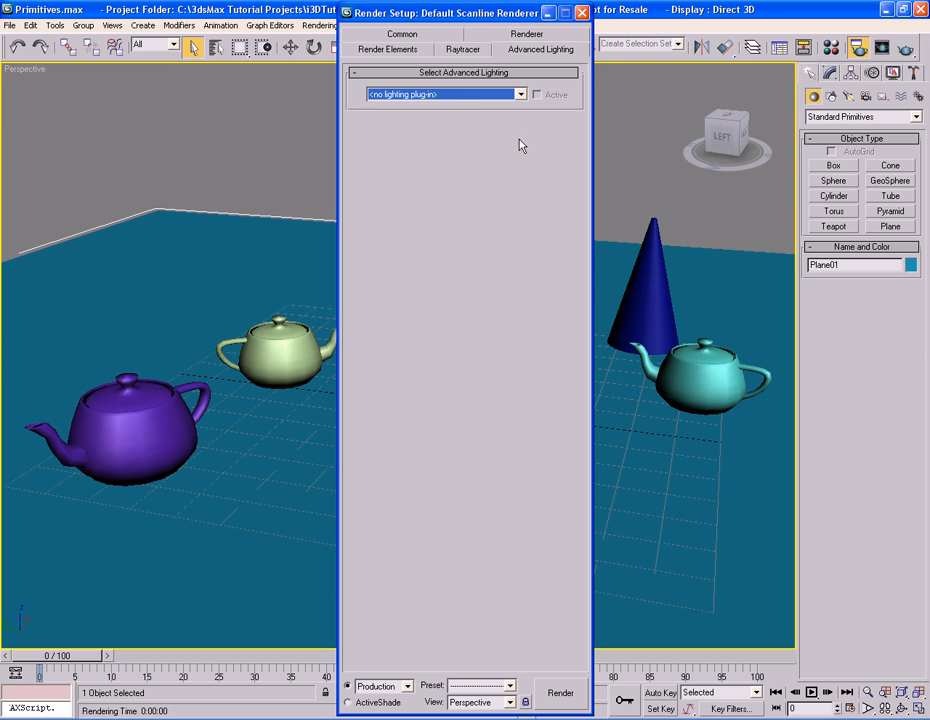
# Return to the Common settings and close the Render Setup dialog.
pyautogui.click(415, 37)
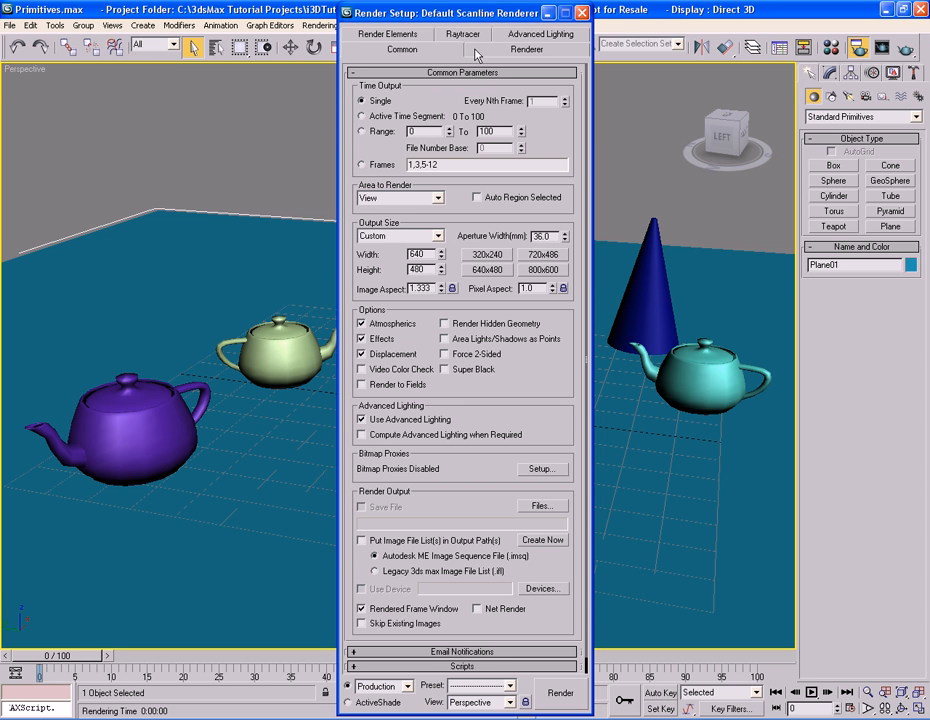
pyautogui.click(477, 50)
pyautogui.click(458, 50)
pyautogui.click(477, 50)
pyautogui.click(457, 52)
pyautogui.click(470, 50)
pyautogui.click(459, 50)
pyautogui.click(581, 13)
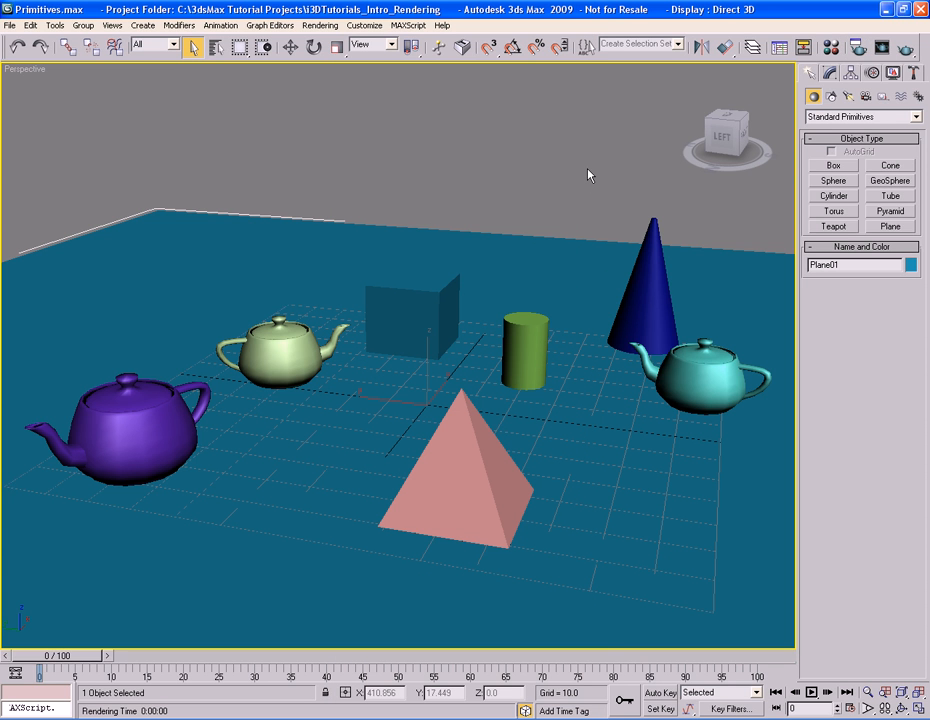